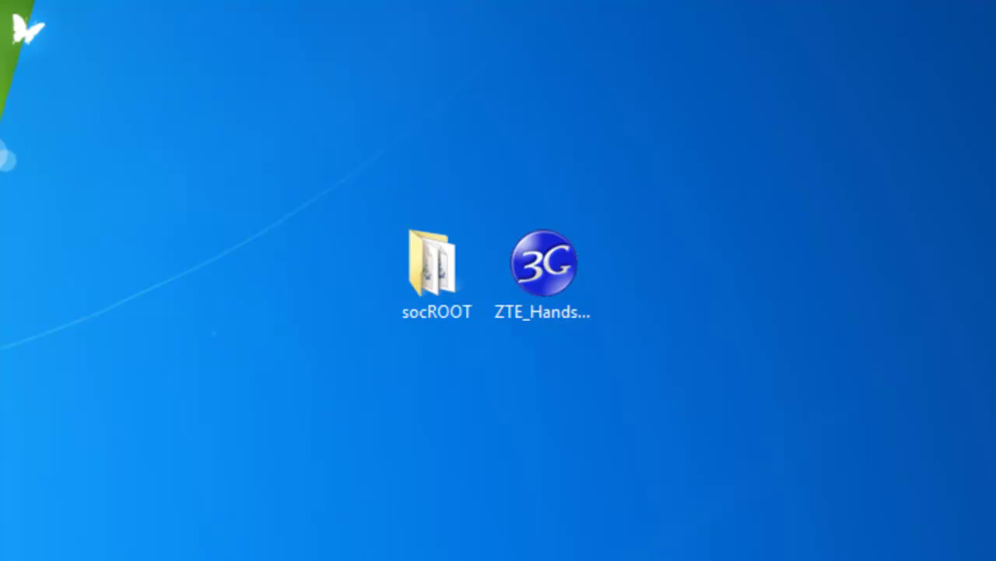
drag(400, 252, 338, 172)
click(340, 172)
drag(296, 200, 669, 368)
drag(633, 401, 381, 201)
drag(351, 165, 625, 415)
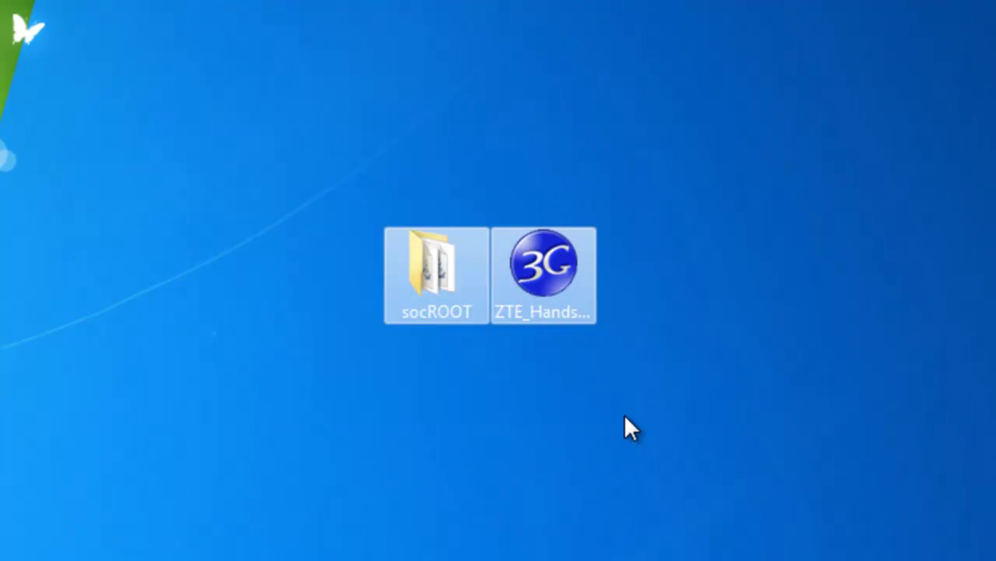
drag(621, 151, 407, 300)
drag(312, 311, 638, 210)
drag(617, 249, 321, 369)
drag(307, 412, 337, 379)
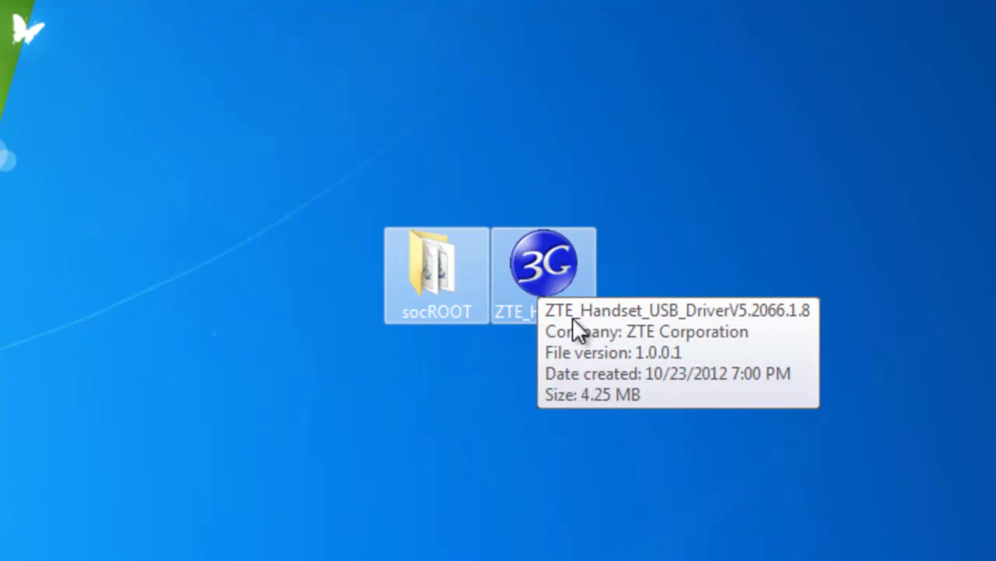
click(399, 454)
drag(427, 263, 470, 249)
click(367, 348)
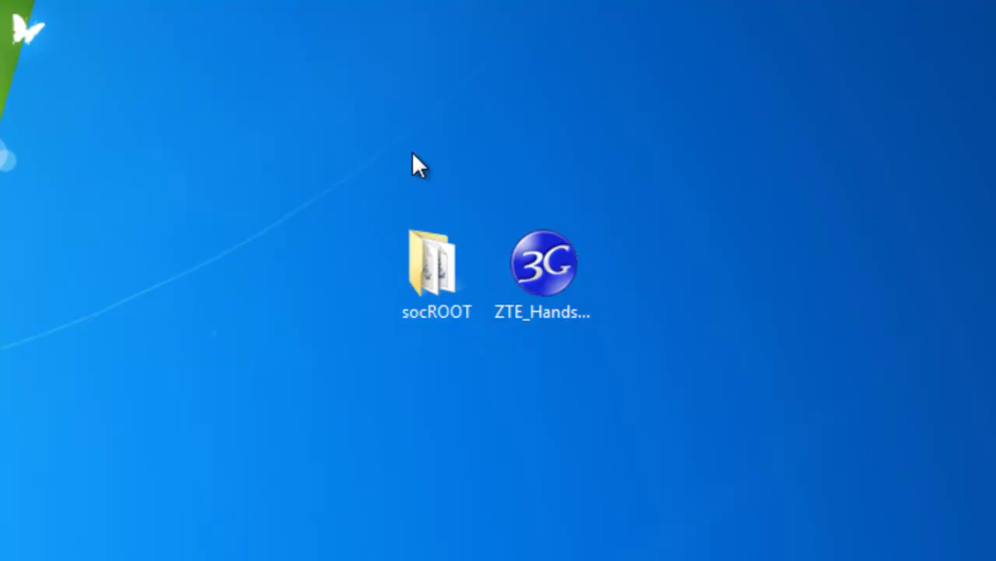
drag(412, 151, 448, 378)
drag(636, 424, 516, 187)
click(517, 164)
Start the ZTE handset USB driver installer with English as the setup language and decline to continue the repeat installation.
double_click(555, 264)
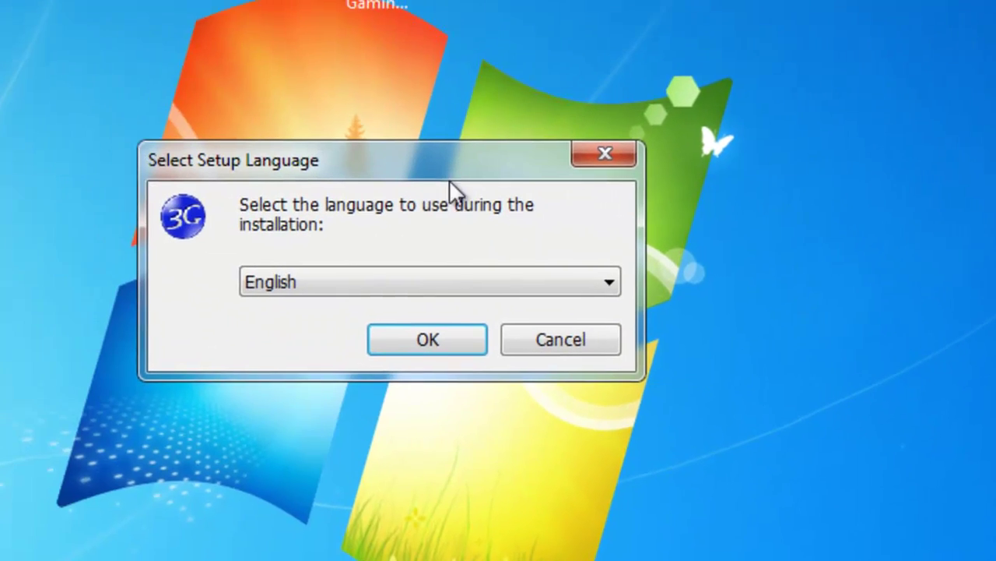
drag(449, 179, 483, 176)
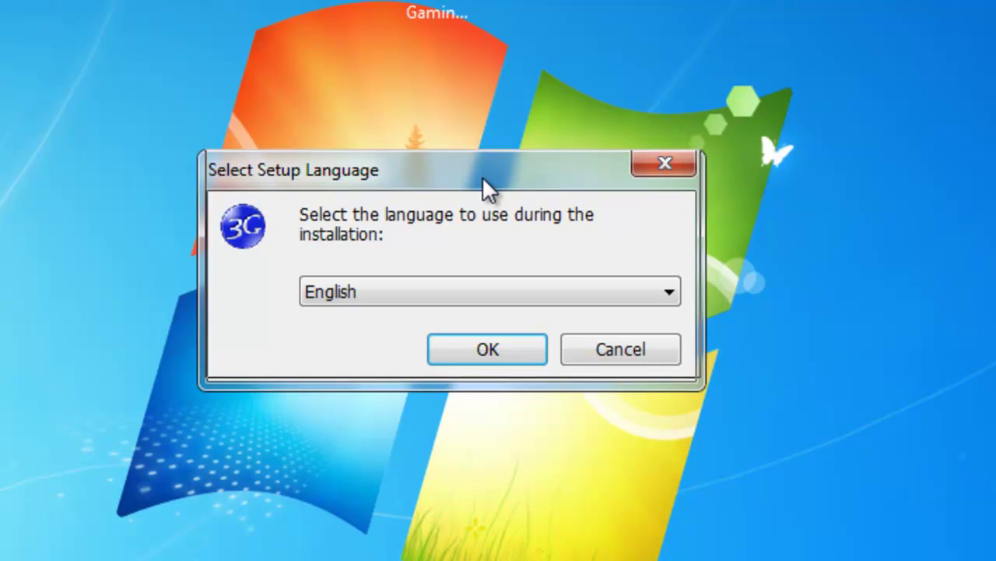
click(510, 346)
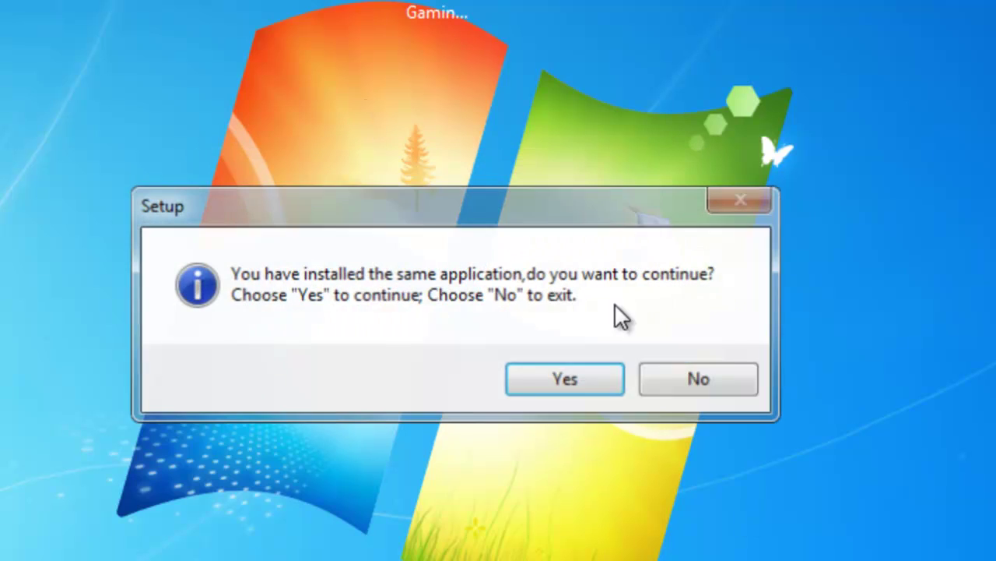
click(713, 389)
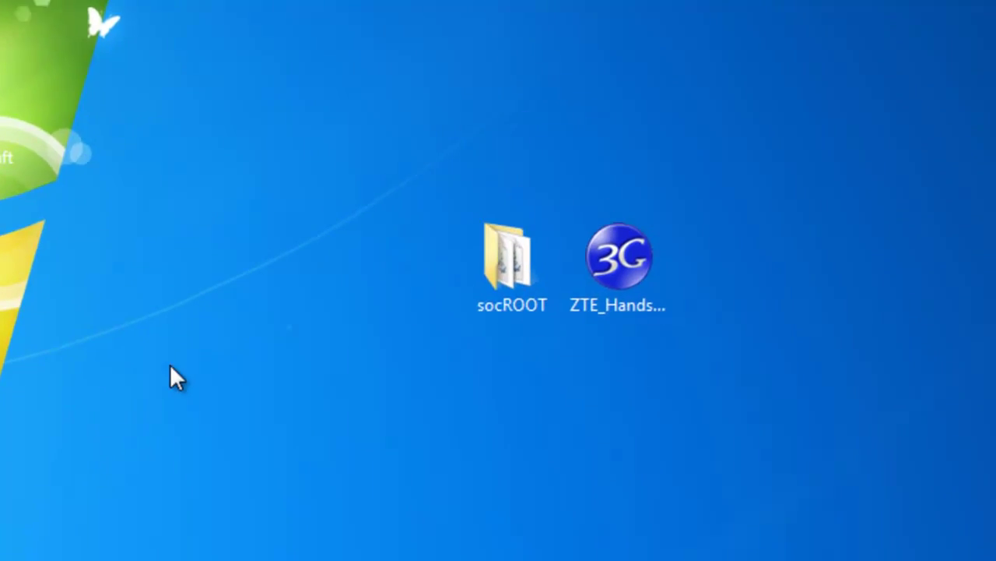
drag(320, 131, 350, 429)
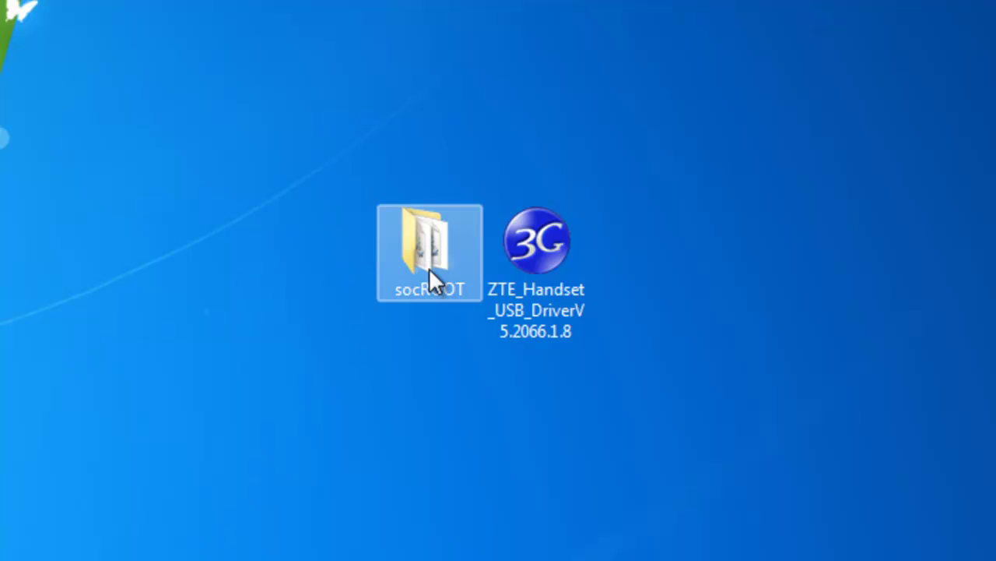
drag(313, 333, 592, 204)
click(707, 160)
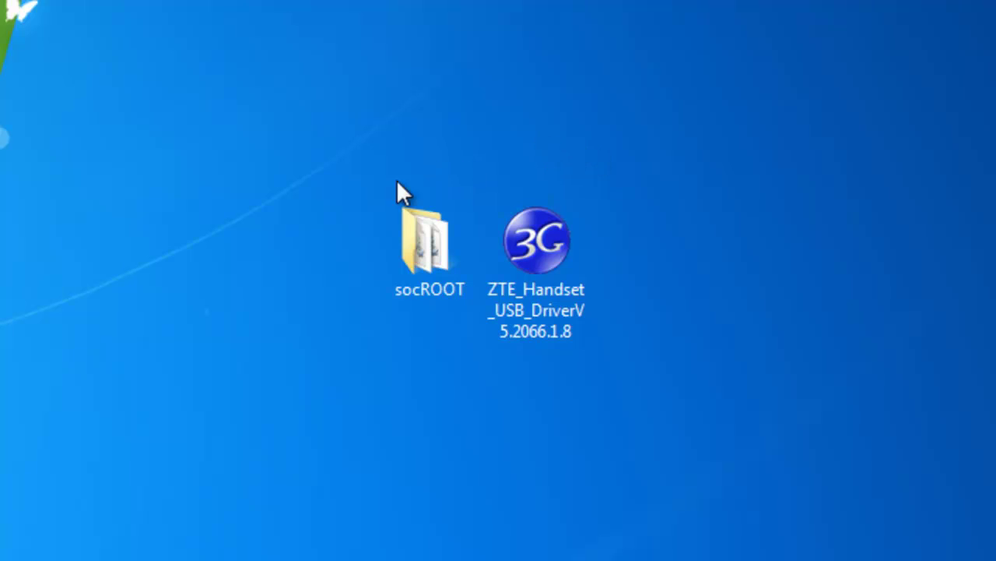
drag(540, 396, 513, 317)
click(432, 404)
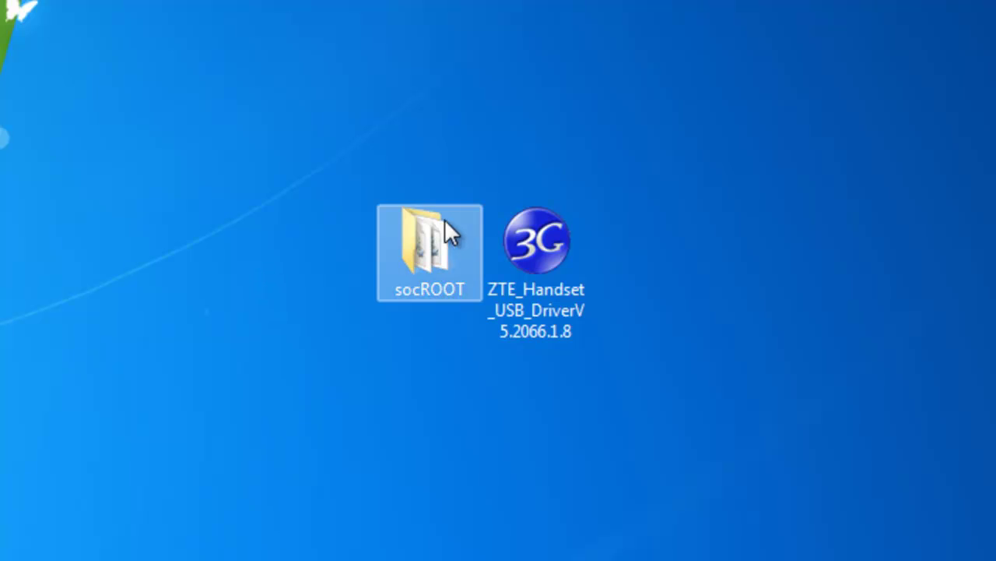
Open the socROOT folder, launch the SuperOneClick application from it, and close the application.
click(431, 254)
click(426, 346)
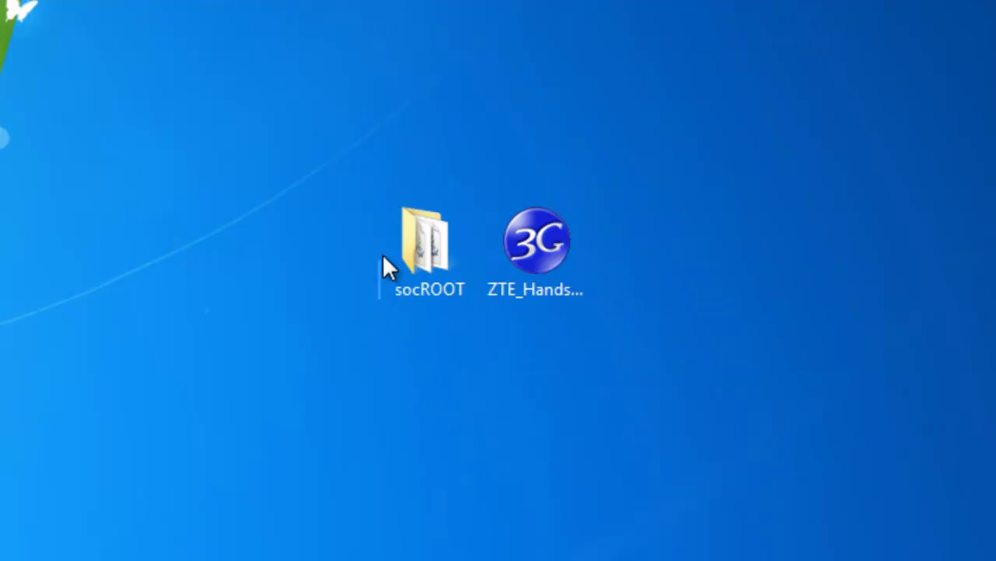
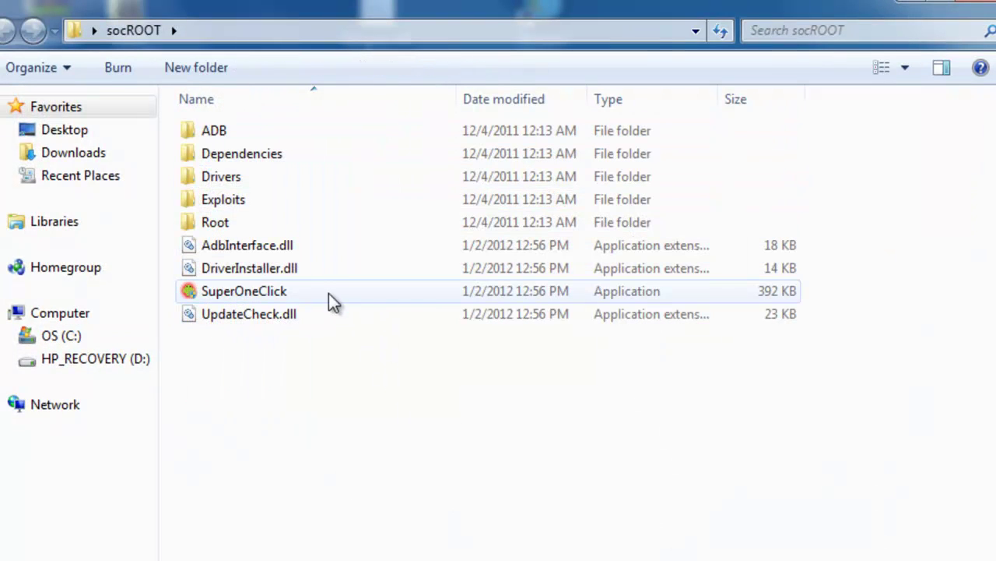
click(282, 297)
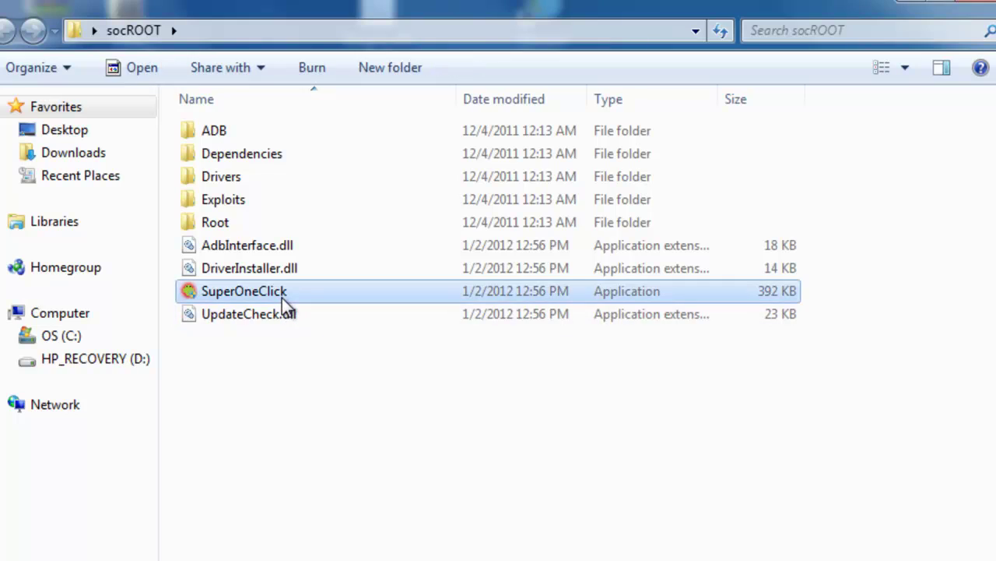
double_click(282, 297)
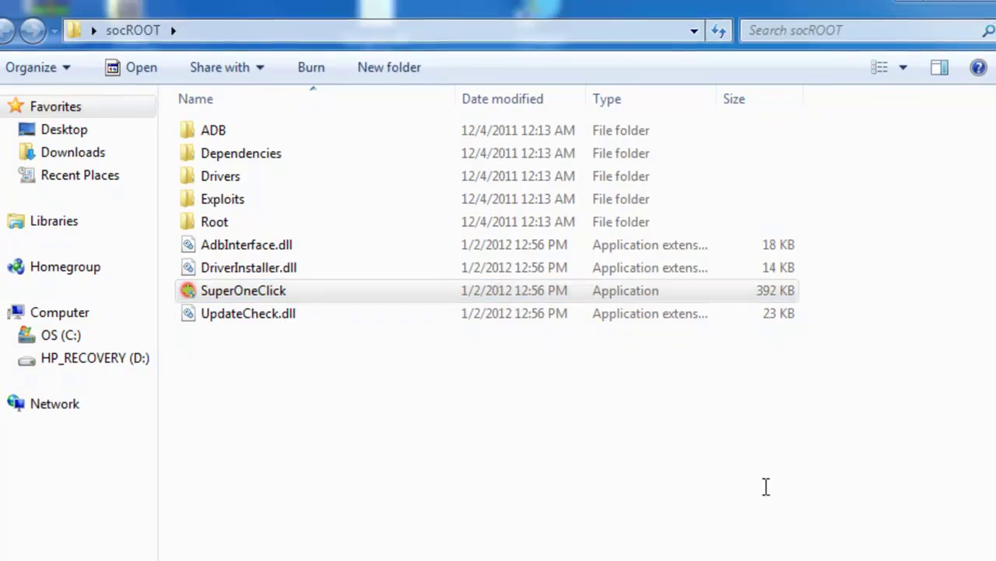
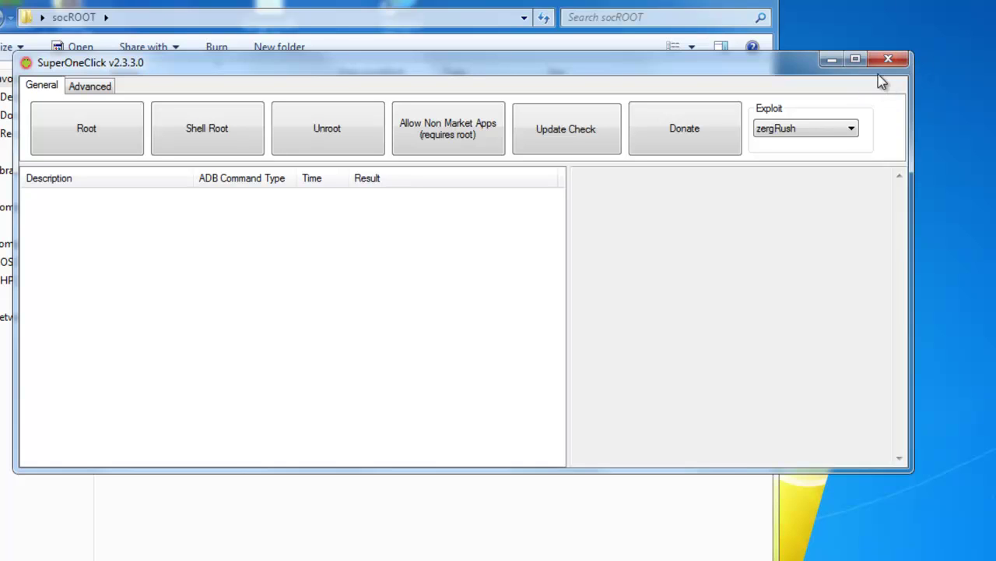
click(888, 60)
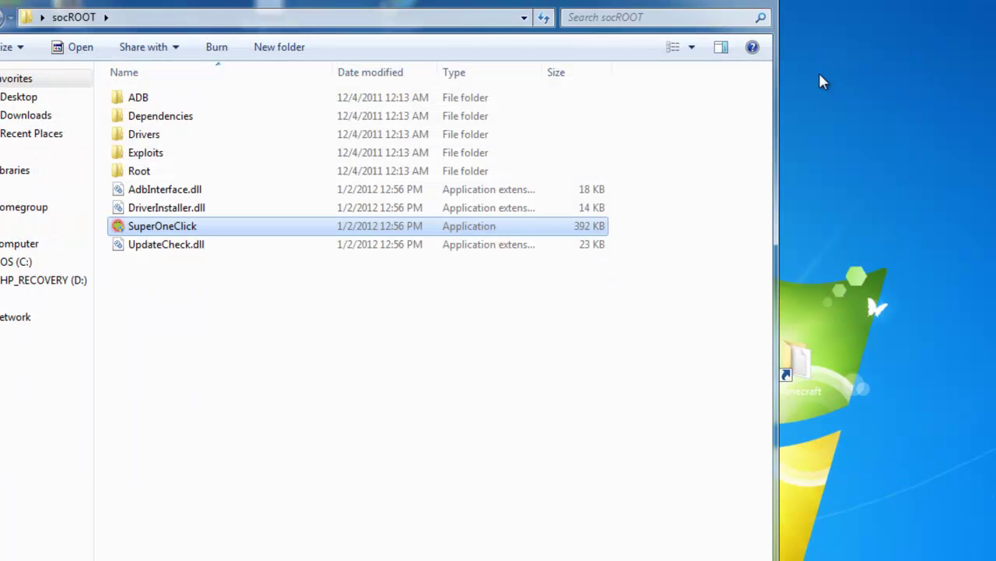
click(278, 416)
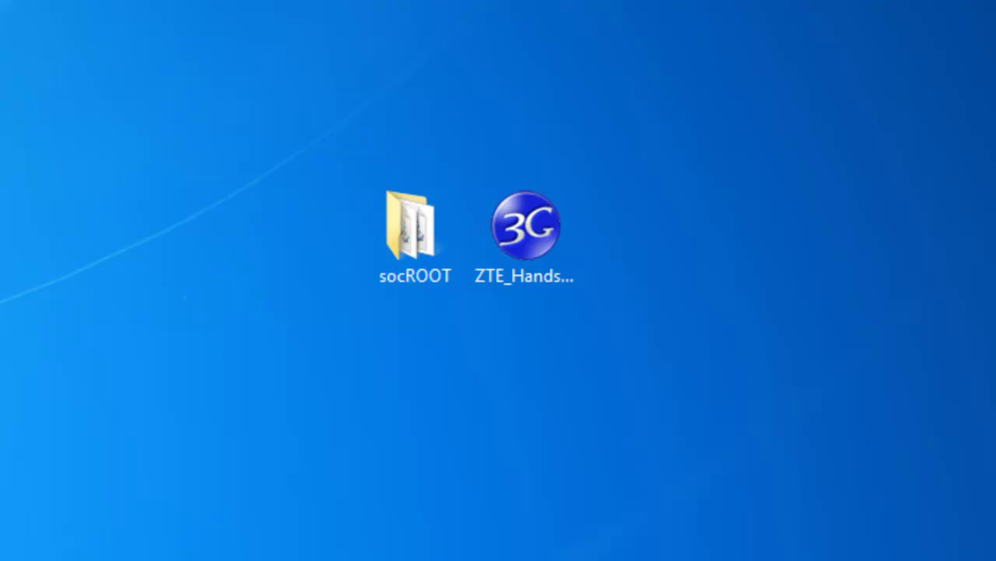
drag(215, 21, 592, 405)
drag(656, 285, 7, 31)
drag(401, 44, 615, 498)
drag(597, 395, 205, 156)
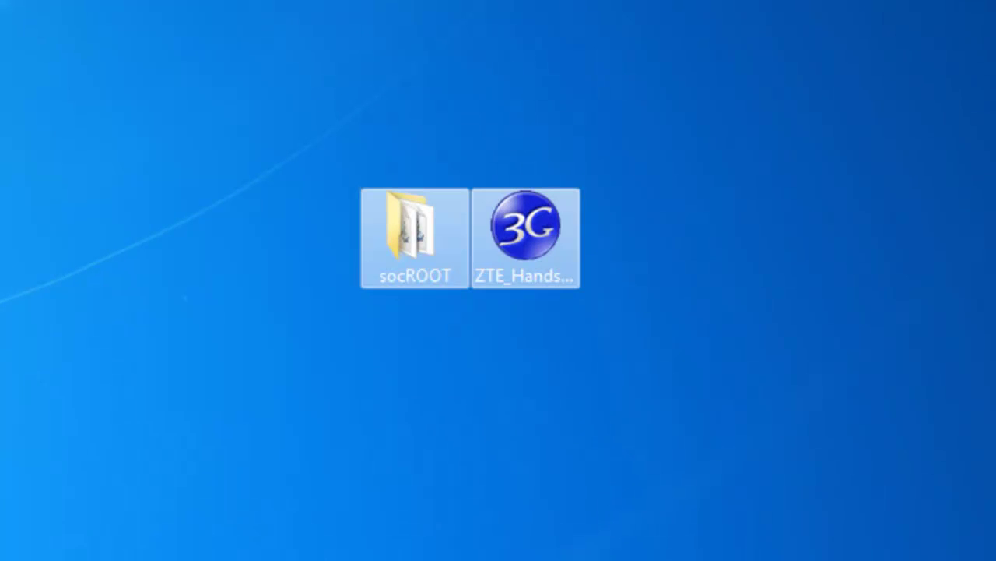